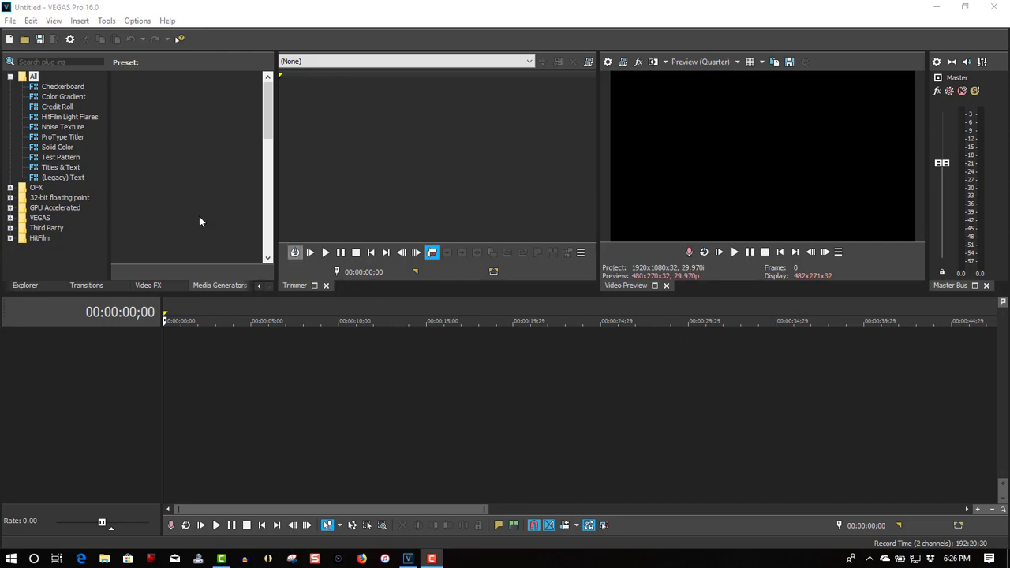
Step: Place the Legacy Text 'Default Text' preset at the timeline start, then close the generator settings
left_click(71, 178)
left_click_drag(146, 101, 174, 359)
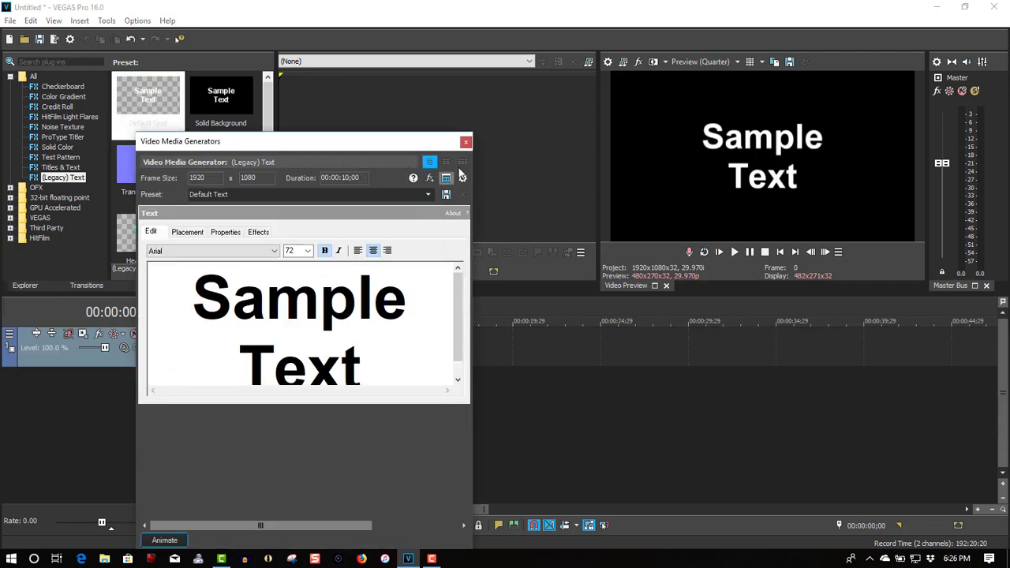
left_click(466, 143)
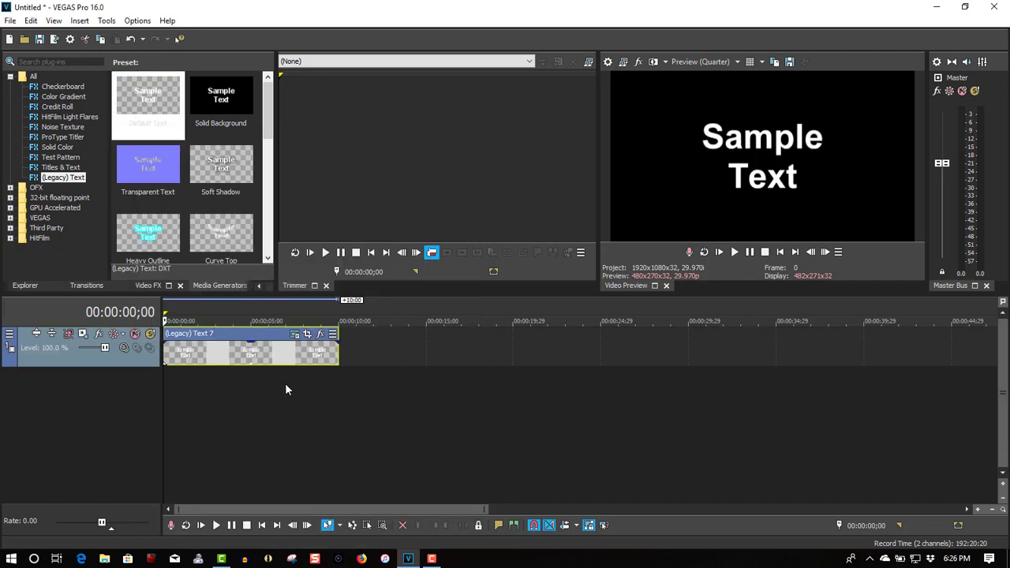
Step: In Event Pan/Crop, add keyframes at 00:00:02;29, 00:00:07;00 and the 10-second event end
left_click(307, 336)
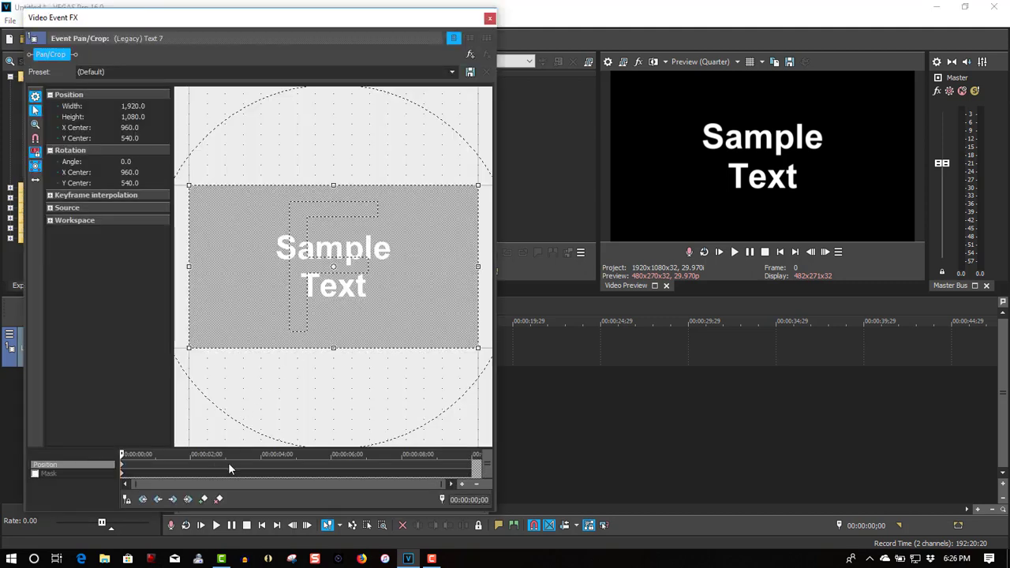
left_click(225, 465)
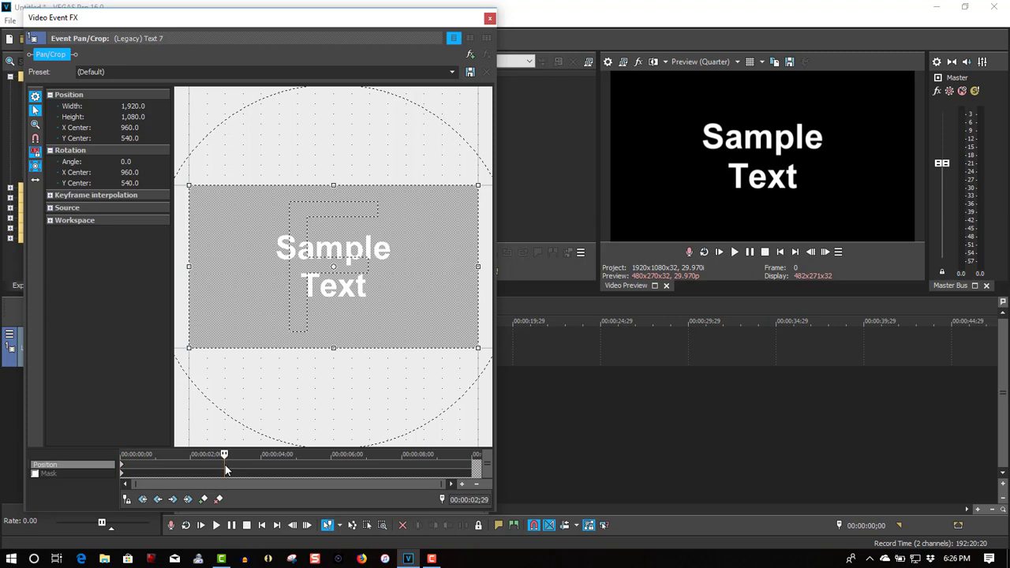
left_click(203, 501)
left_click(366, 464)
left_click(203, 498)
left_click_drag(366, 449, 472, 454)
left_click(202, 498)
Step: Push the text off-frame left at the last keyframe and right at the first keyframe
scroll(289, 416, "down", 1)
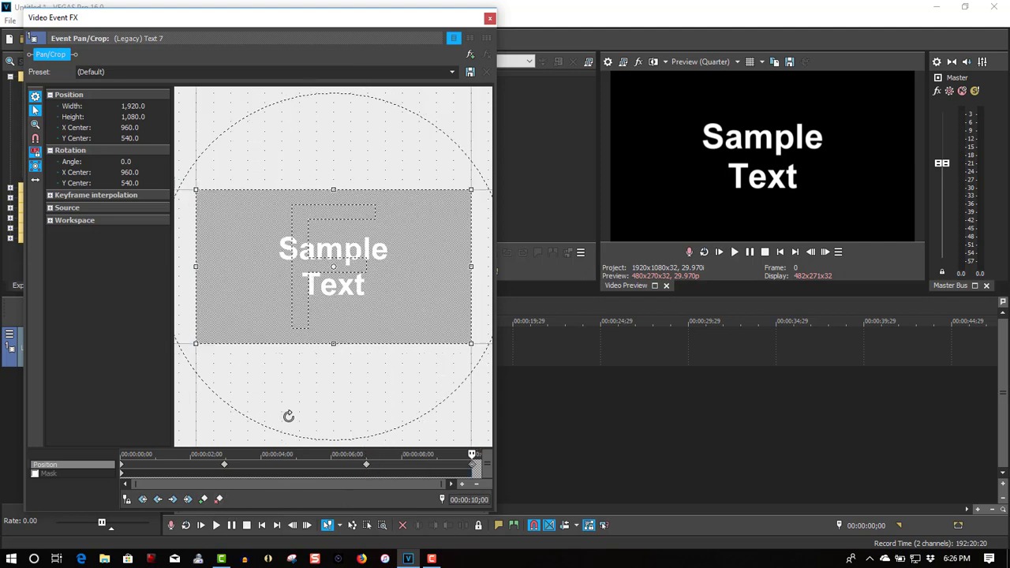
scroll(289, 415, "down", 1)
scroll(293, 421, "down", 1)
scroll(294, 421, "down", 1)
scroll(300, 421, "down", 1)
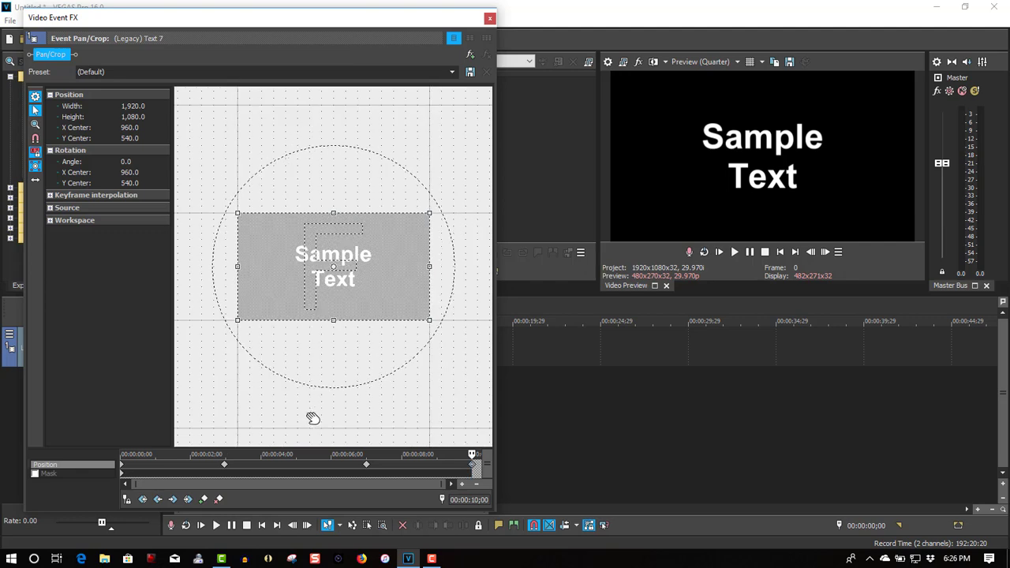
scroll(314, 416, "down", 1)
scroll(322, 412, "down", 1)
scroll(322, 410, "down", 1)
scroll(324, 410, "down", 1)
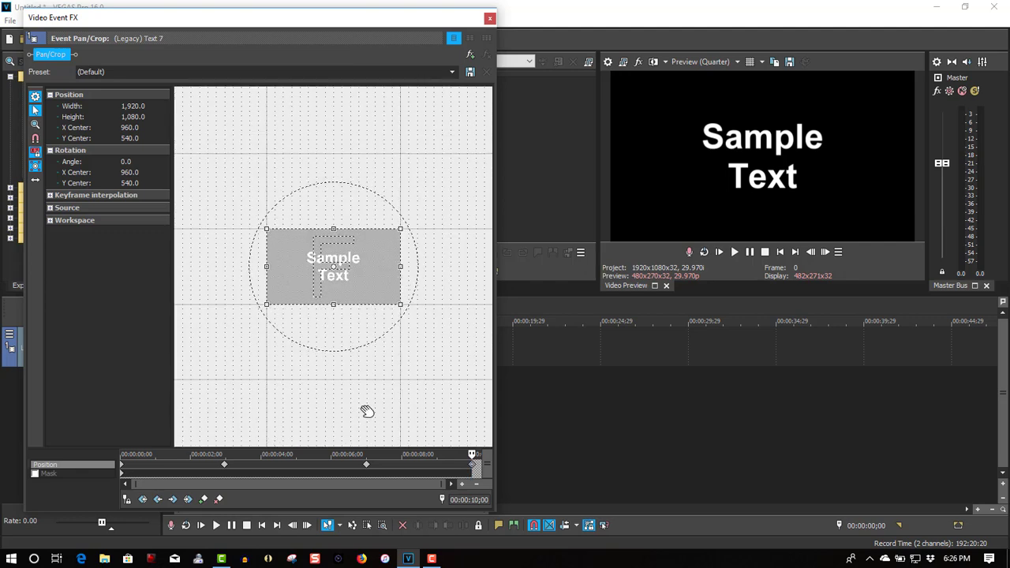
left_click_drag(368, 289, 209, 293)
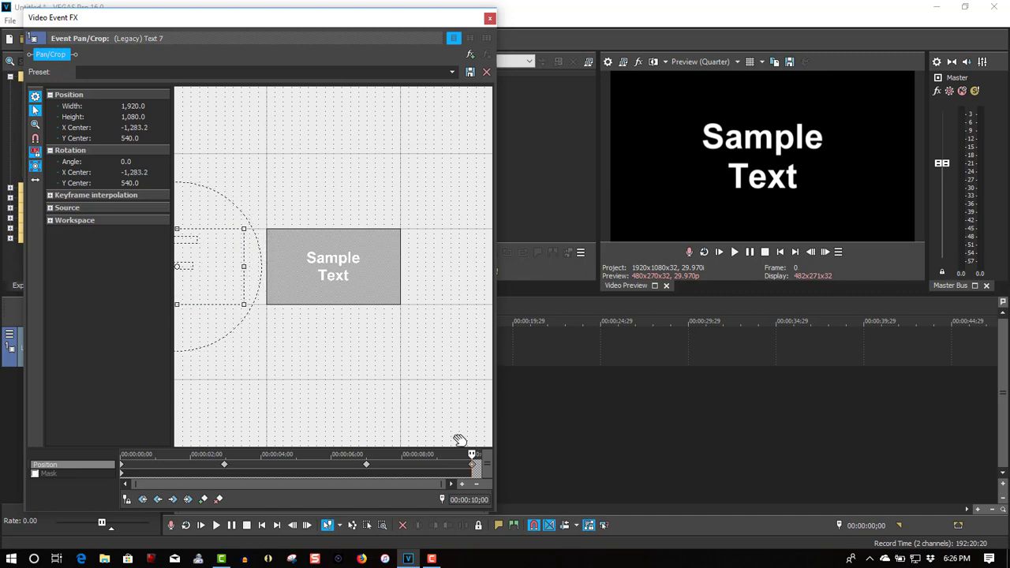
left_click_drag(472, 455, 105, 458)
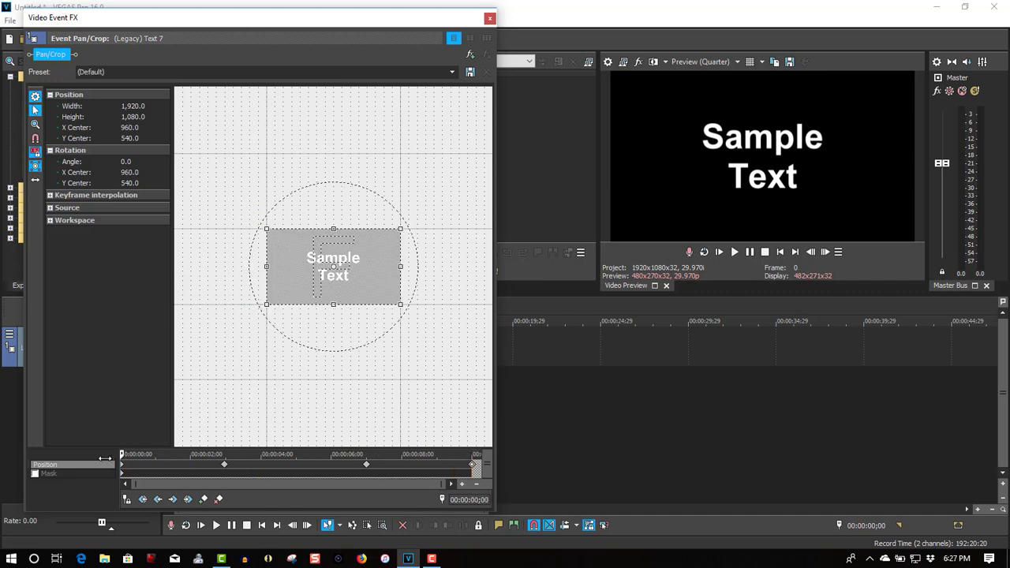
left_click_drag(293, 286, 463, 268)
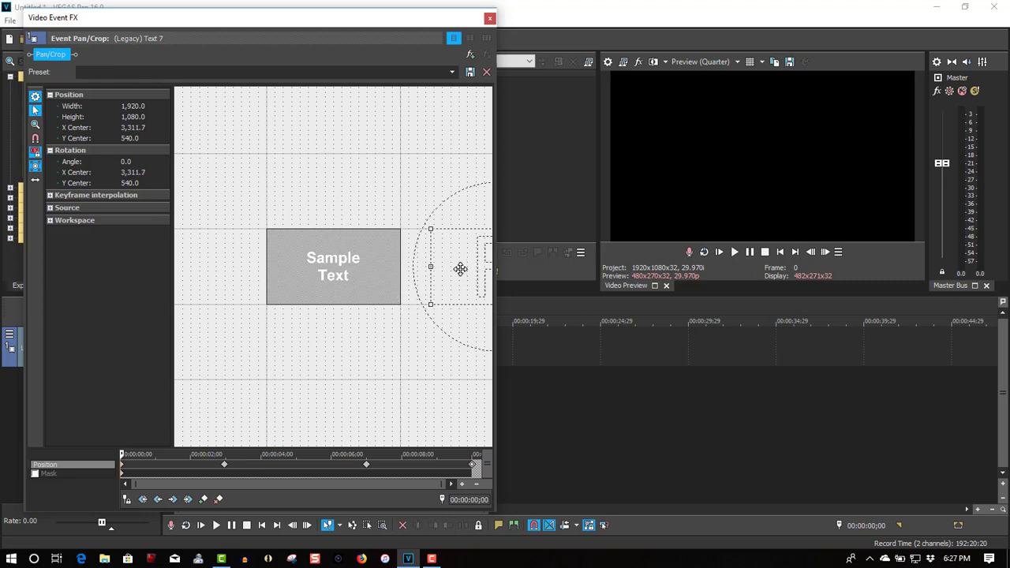
left_click(490, 18)
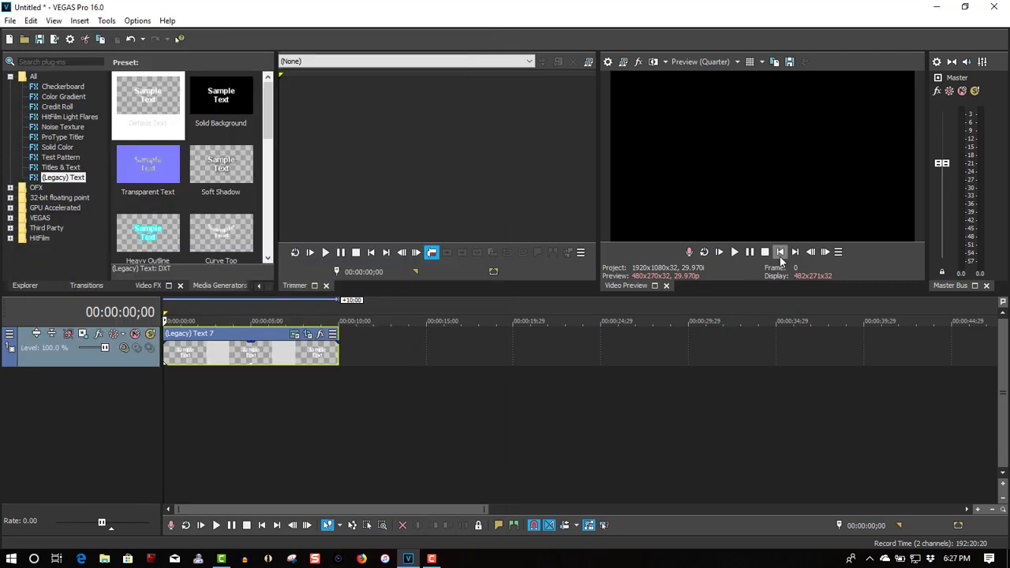
Step: Play the slide animation, return to start, and bring up Project Video Properties (1920×1080, 29.970 fps)
left_click(735, 252)
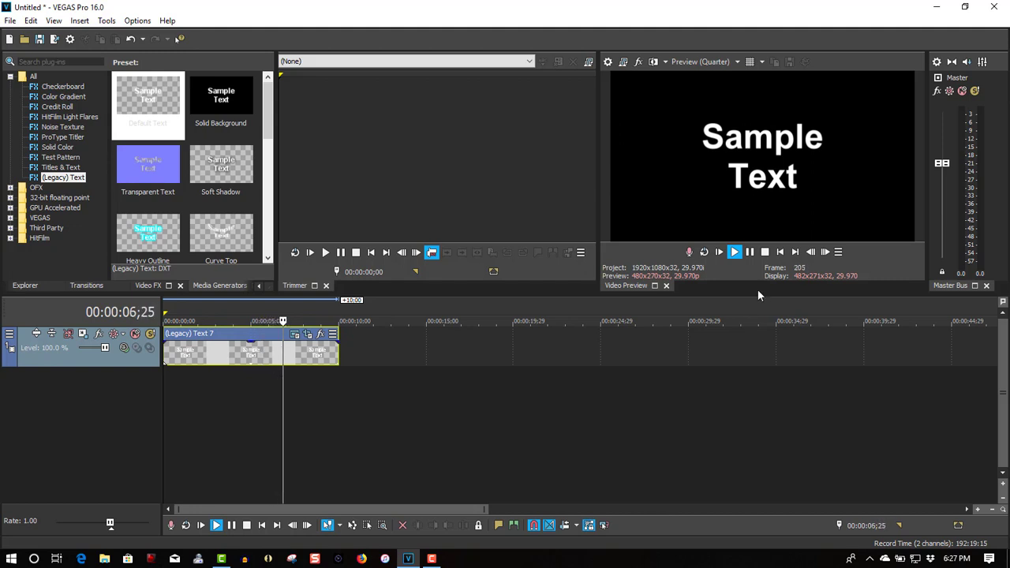
left_click(779, 252)
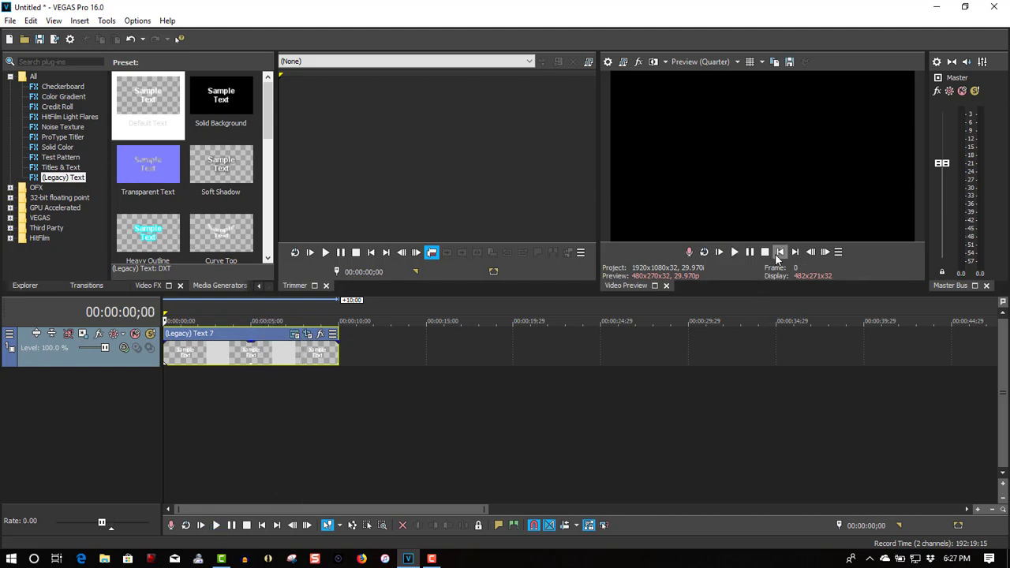
left_click(608, 66)
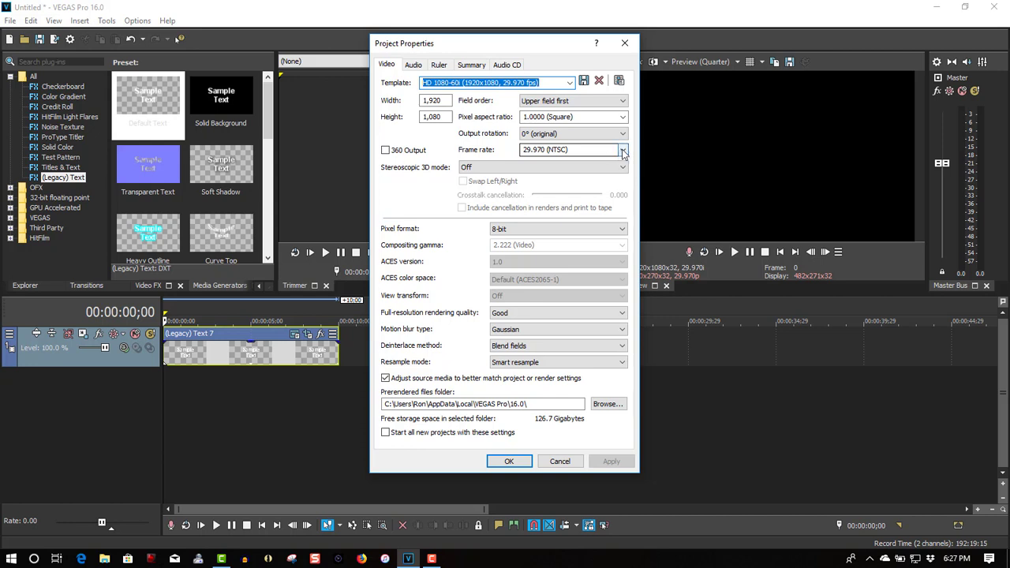
Step: Set the project frame rate to 59.940 (Double NTSC) with resampling disabled
left_click(618, 150)
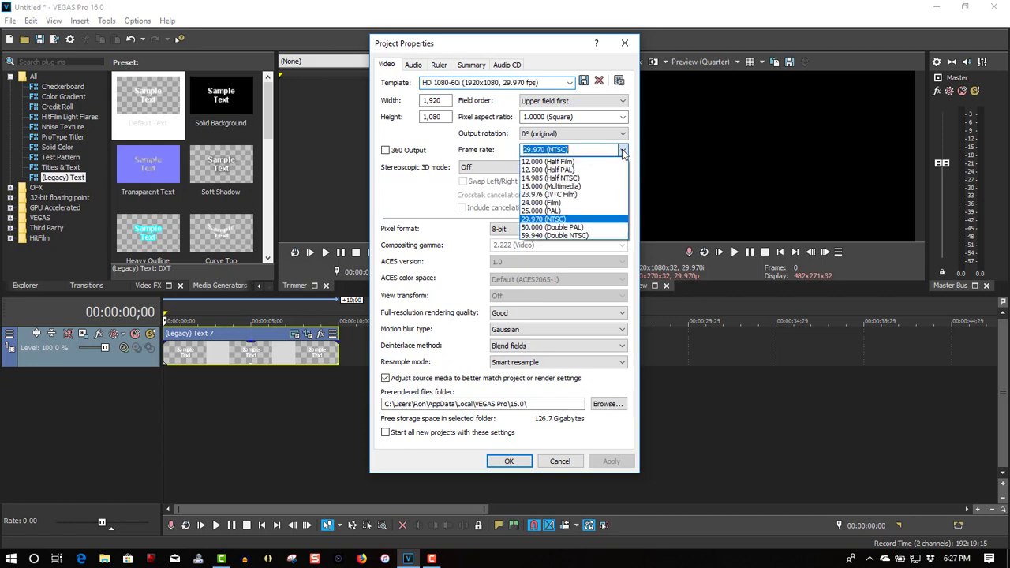
left_click(615, 236)
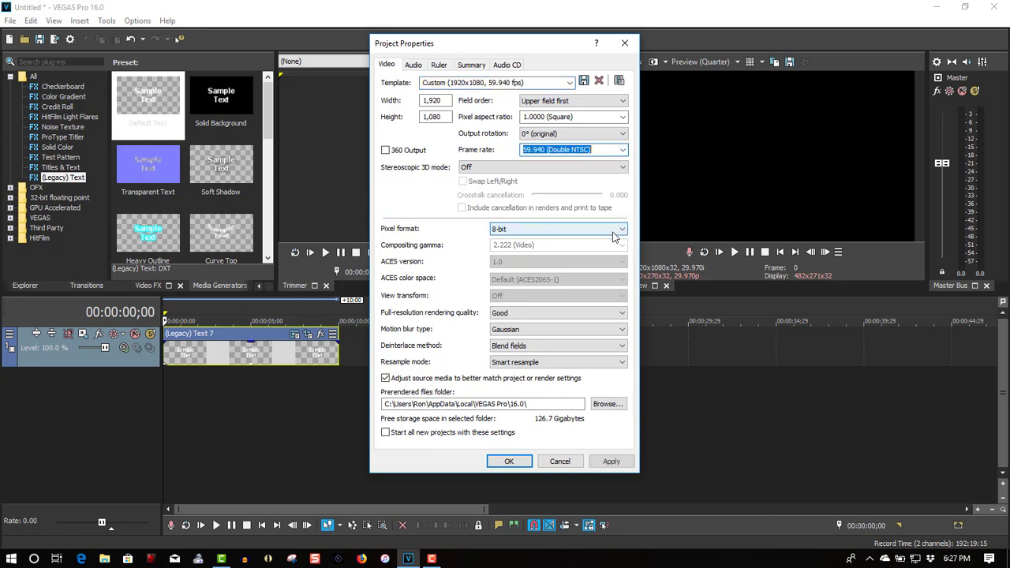
left_click(530, 363)
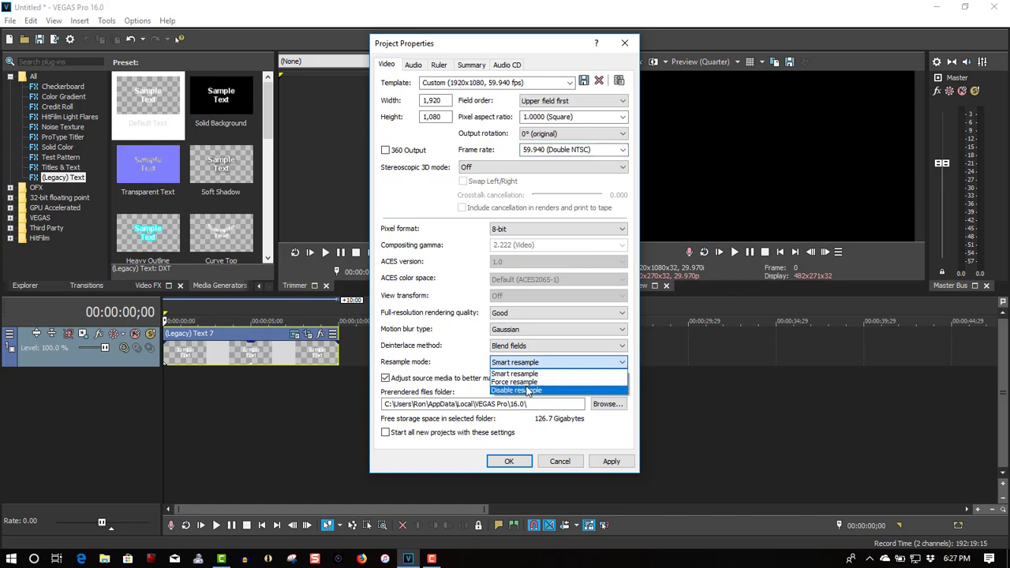
left_click(528, 391)
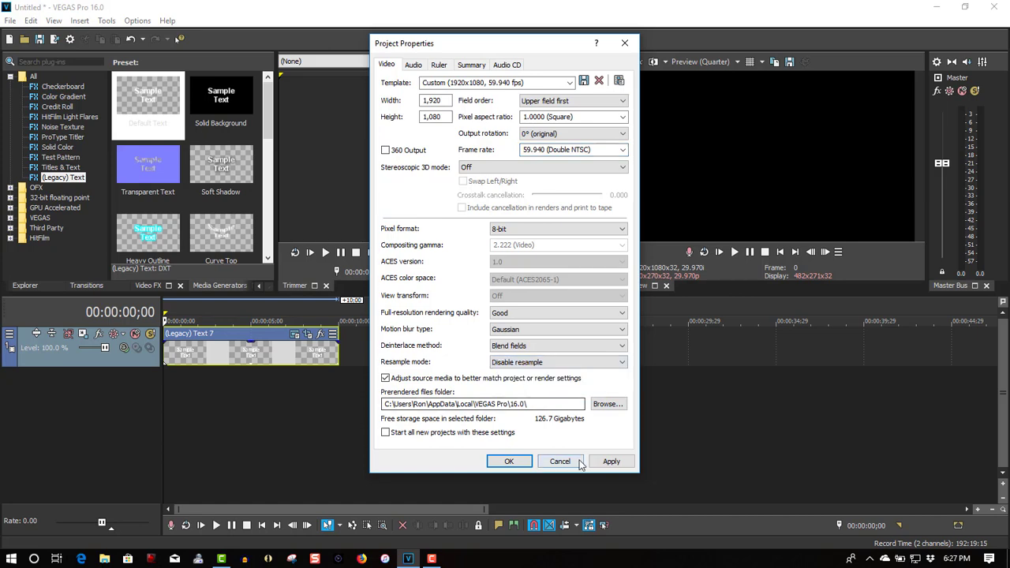
left_click(524, 463)
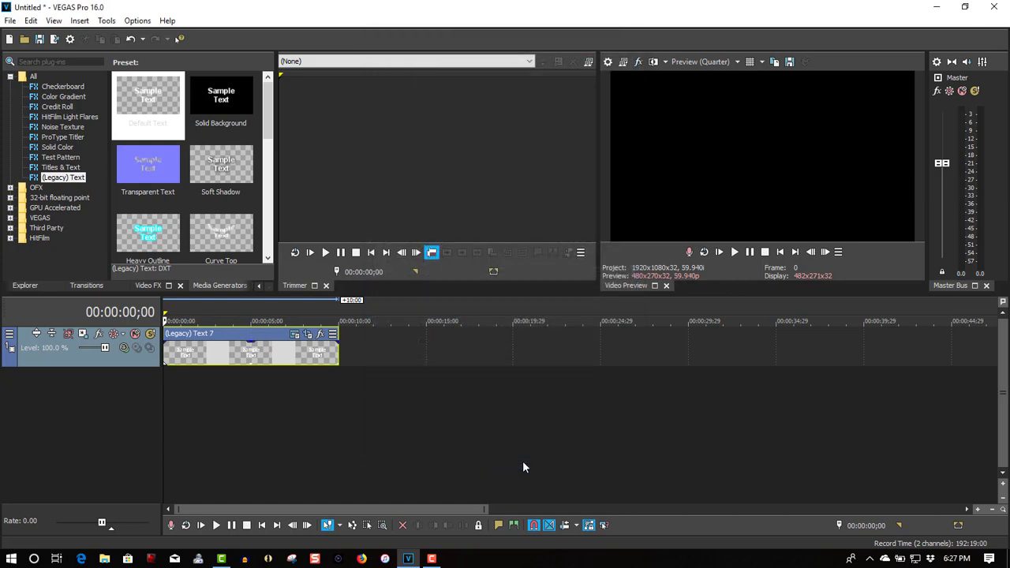
Step: Play back the 59.94 fps slide, return to start, then park at 00:00:01;27 mid-entry
left_click(735, 253)
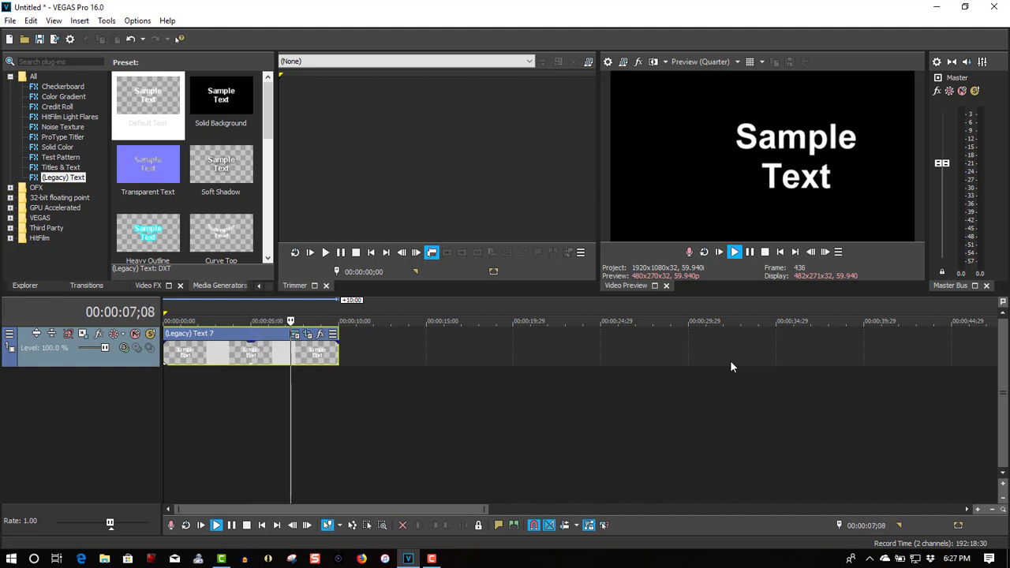
left_click(781, 251)
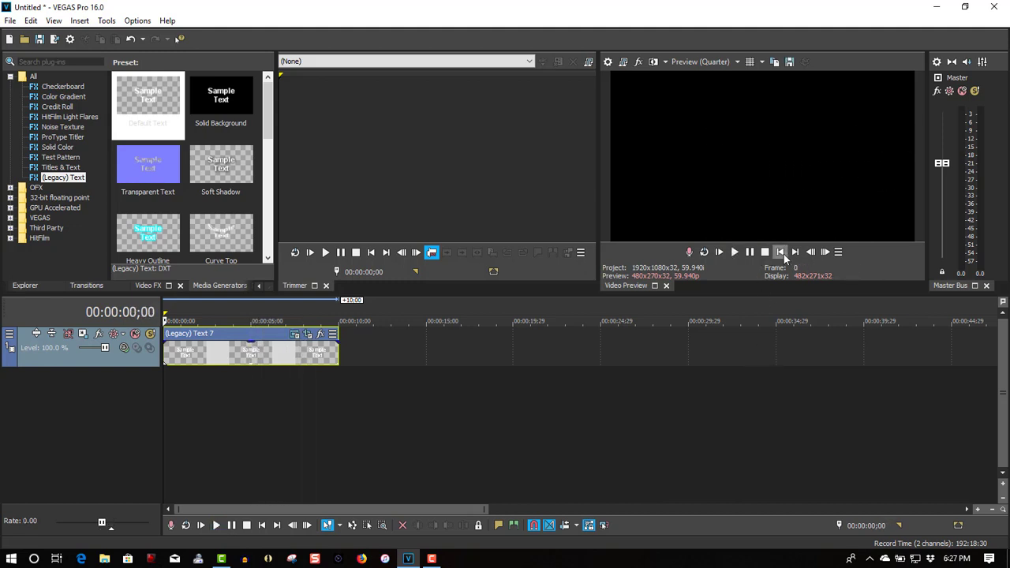
left_click(198, 374)
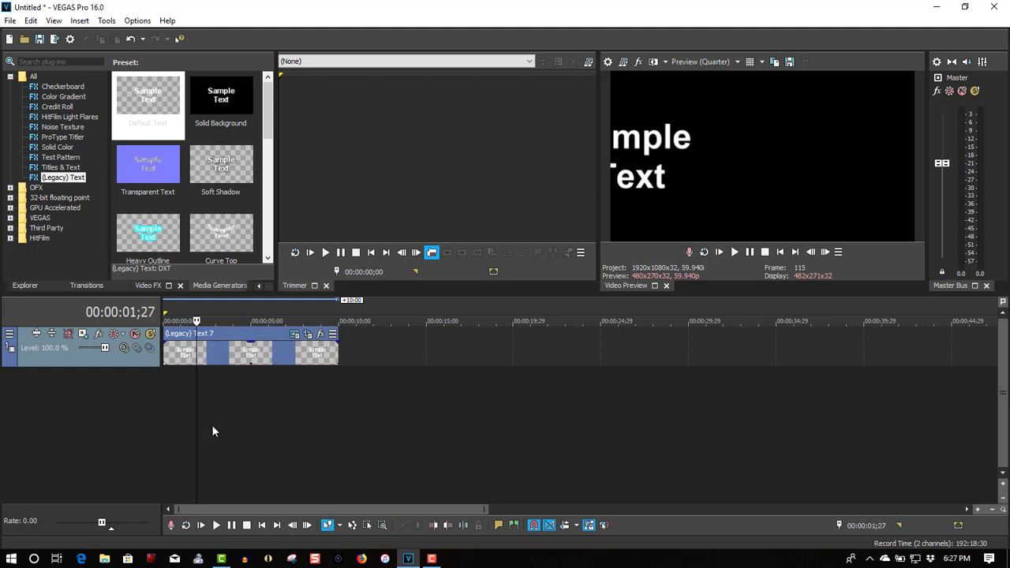
Step: Show the video bus track and add a Motion Blur Amount envelope raised to about nine frames
key("ctrl+shift+q")
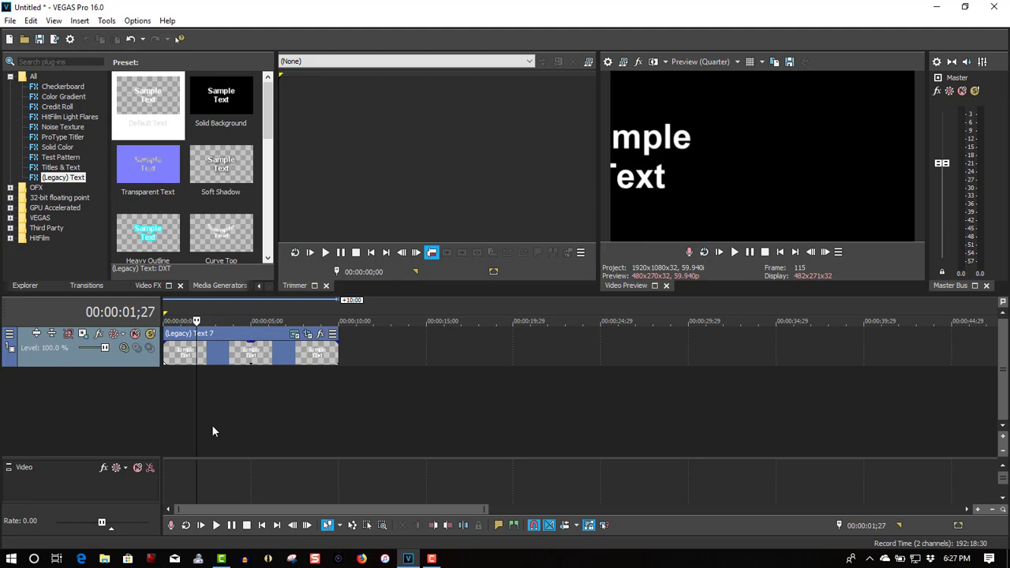
right_click(213, 479)
mouse_move(268, 437)
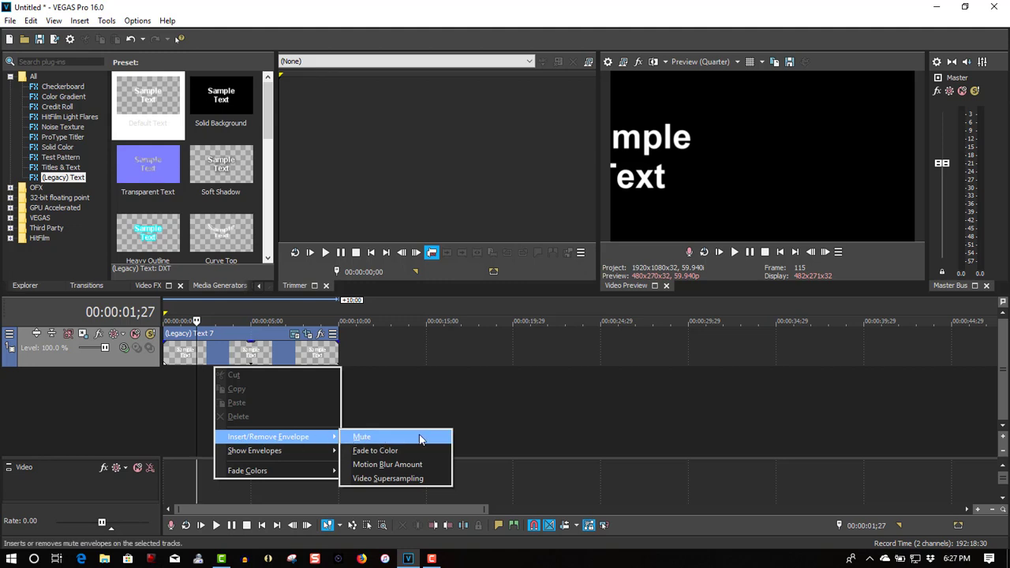
left_click(414, 465)
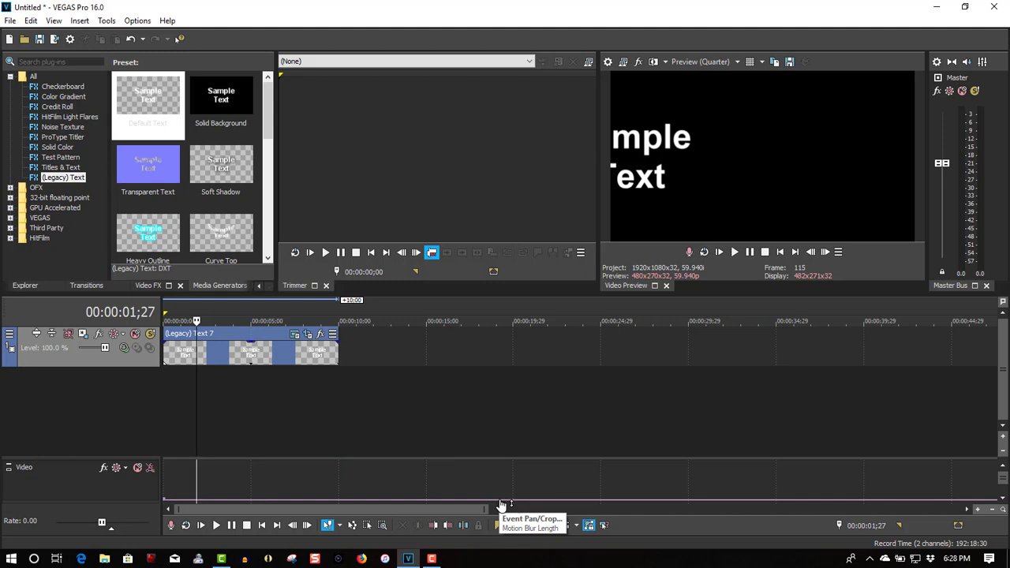
left_click_drag(502, 504, 502, 492)
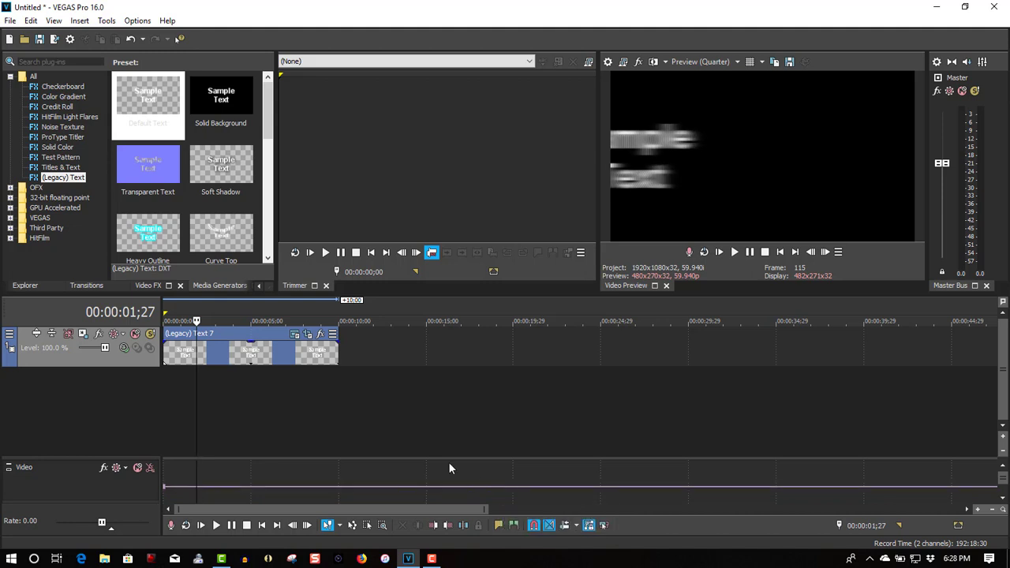
Step: Insert a Video Supersampling envelope on the video bus and raise it to 5
right_click(409, 471)
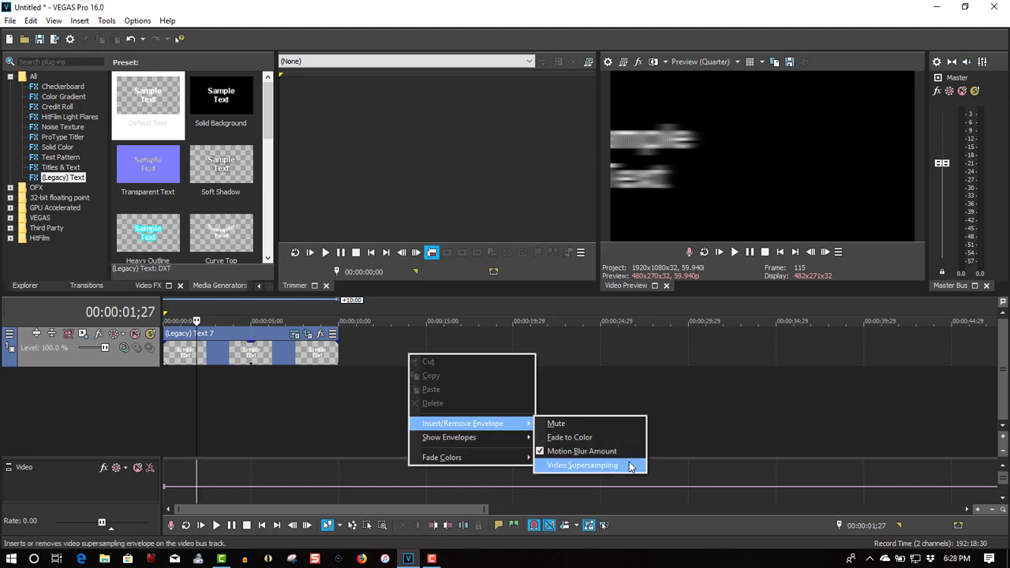
left_click(631, 465)
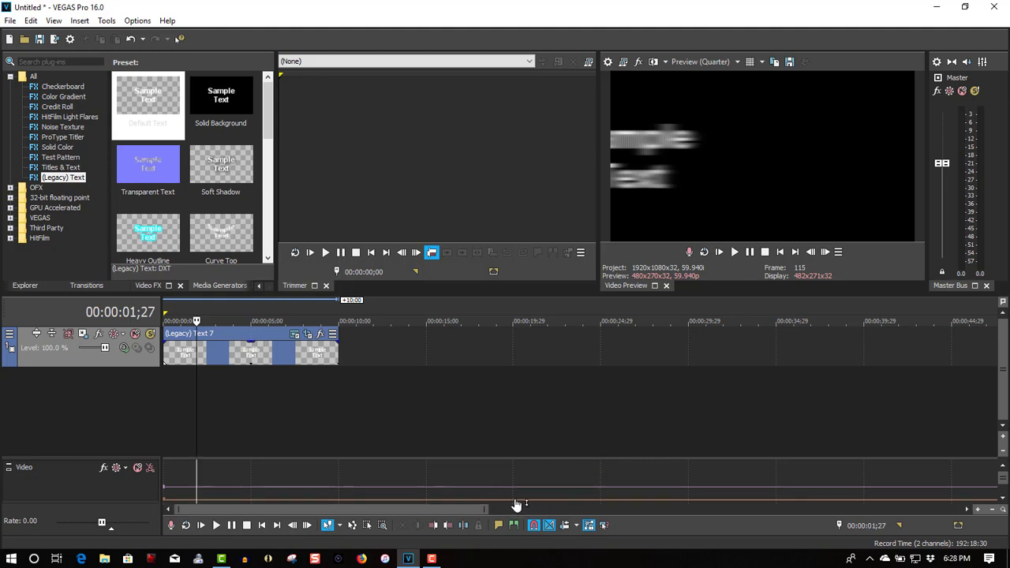
left_click_drag(516, 502, 514, 482)
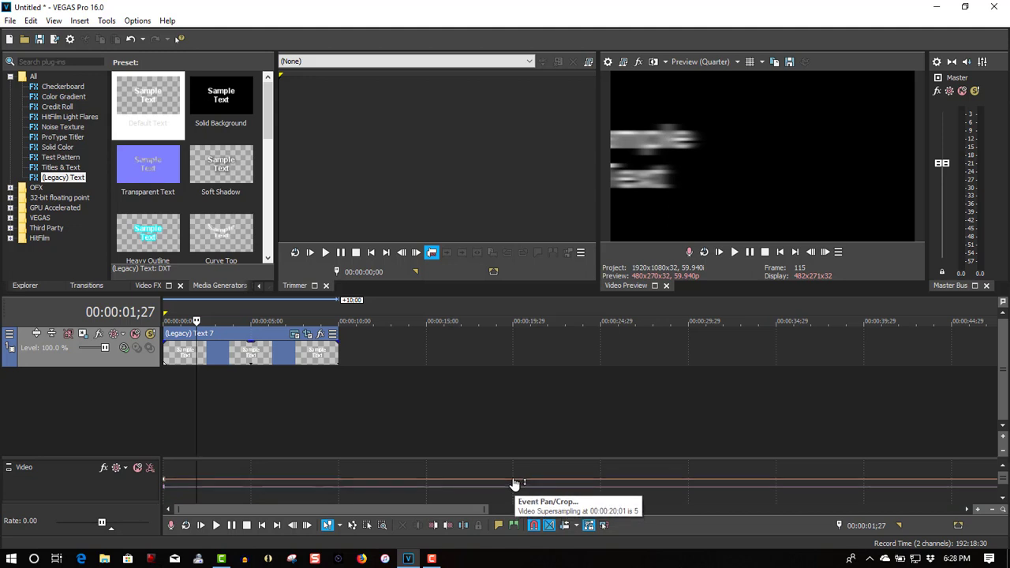
left_click(780, 252)
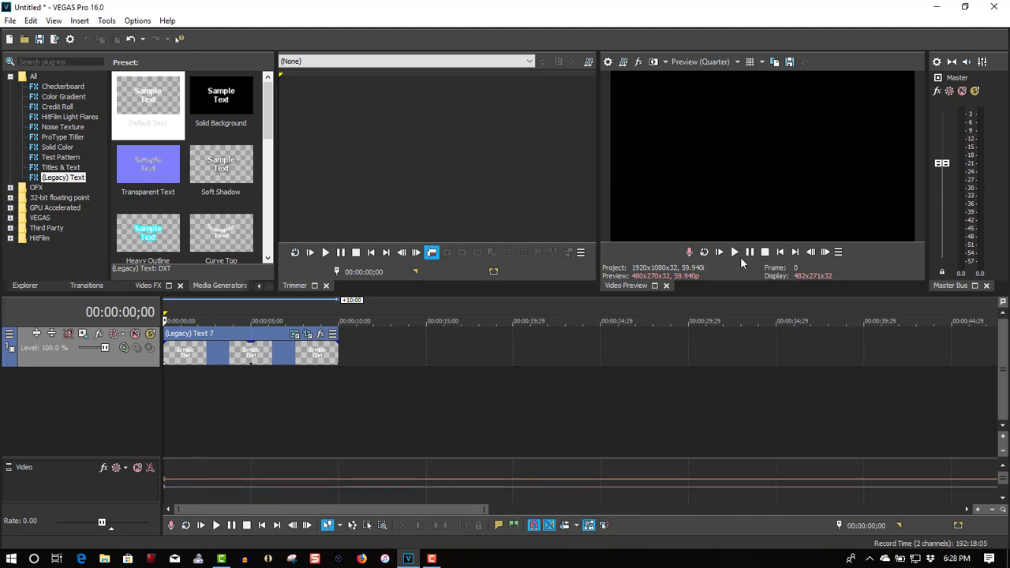
left_click(735, 253)
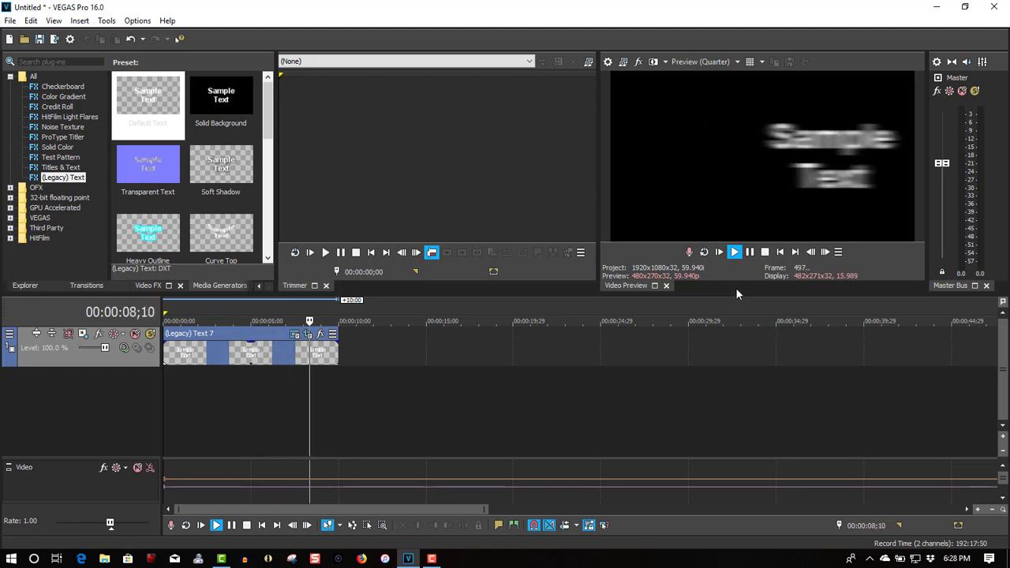
left_click(765, 252)
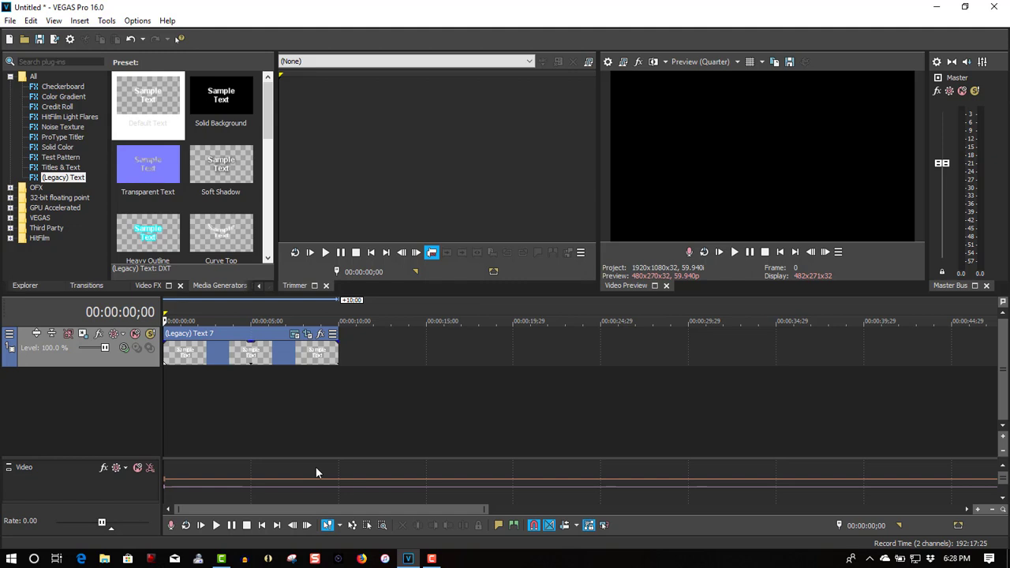
Step: Hide the video bus track with Ctrl+Shift+B, leaving only the text track visible
key("ctrl+shift+b")
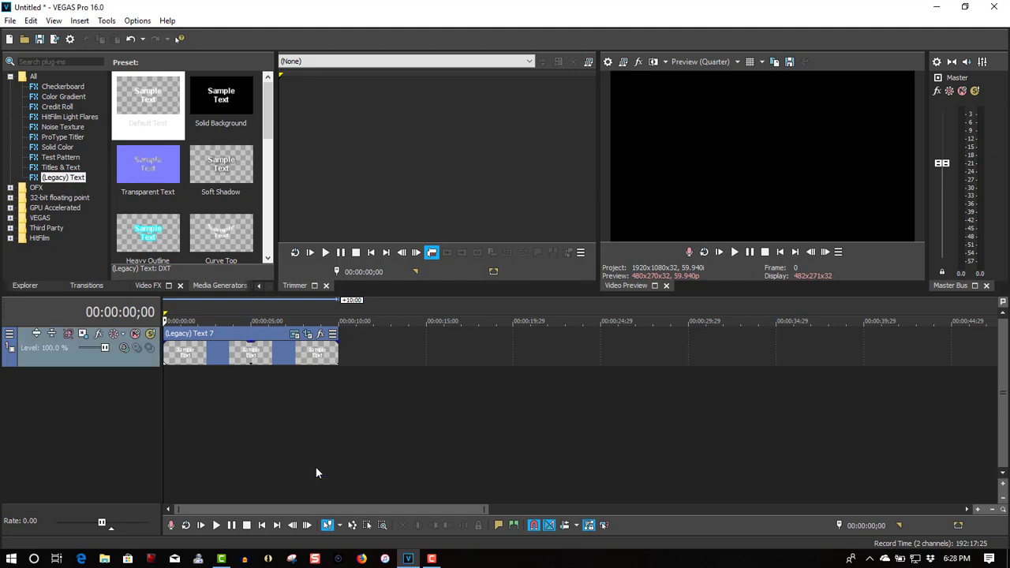